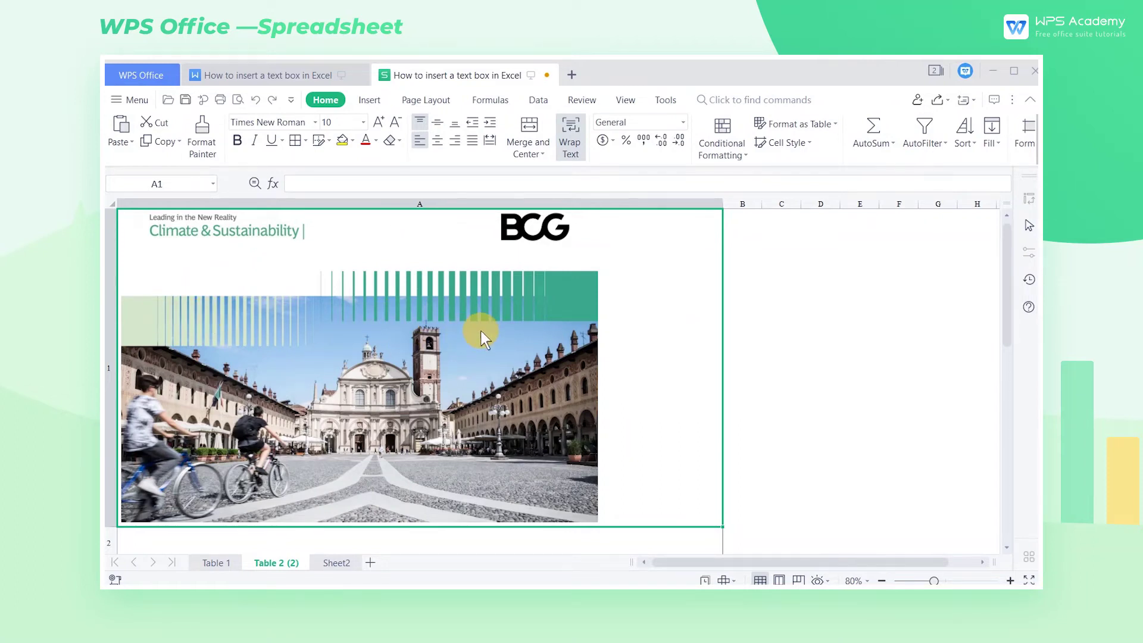
# Show the Horizontal and Vertical Text Box options from the Insert tab's Text Box dropdown.
pyautogui.scroll(-5, 480, 331)
pyautogui.scroll(-6, 481, 331)
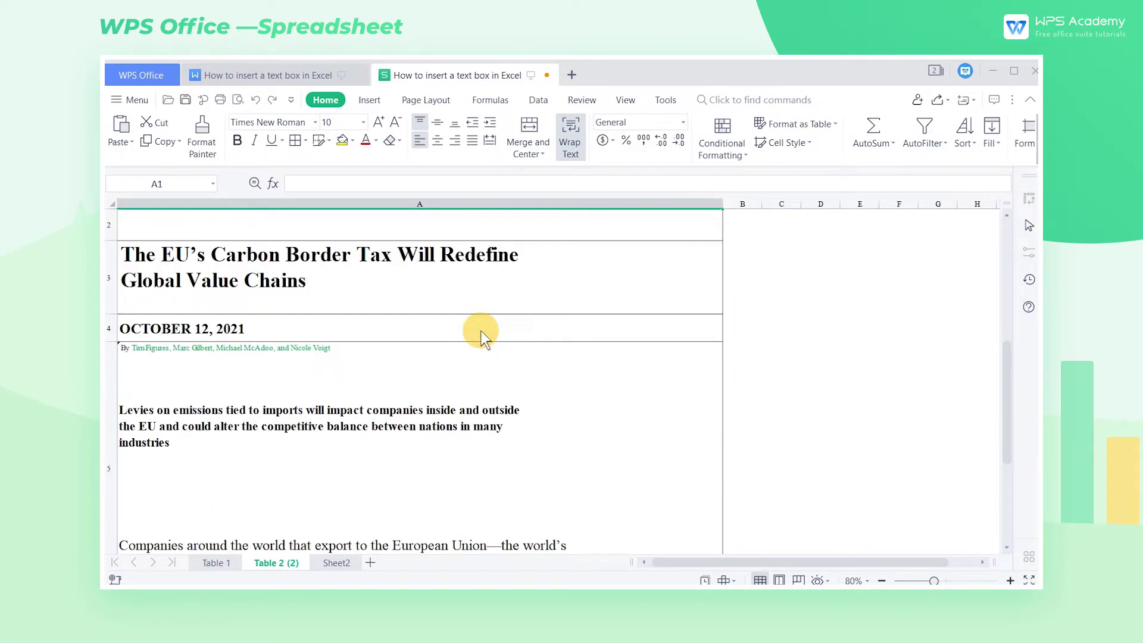
pyautogui.scroll(2, 481, 331)
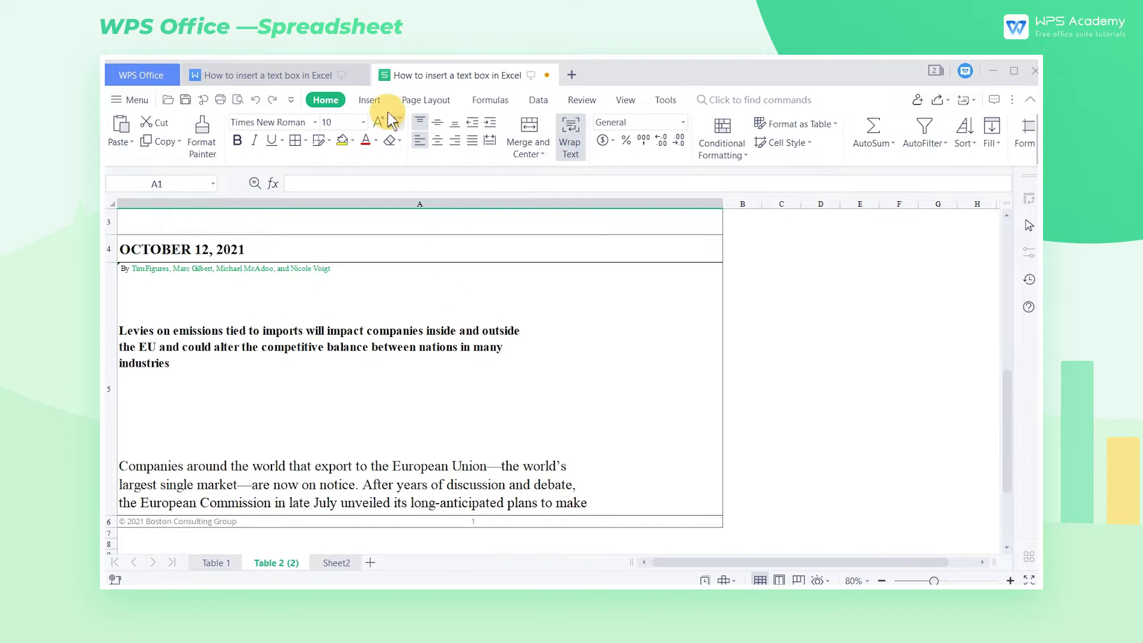
pyautogui.click(371, 98)
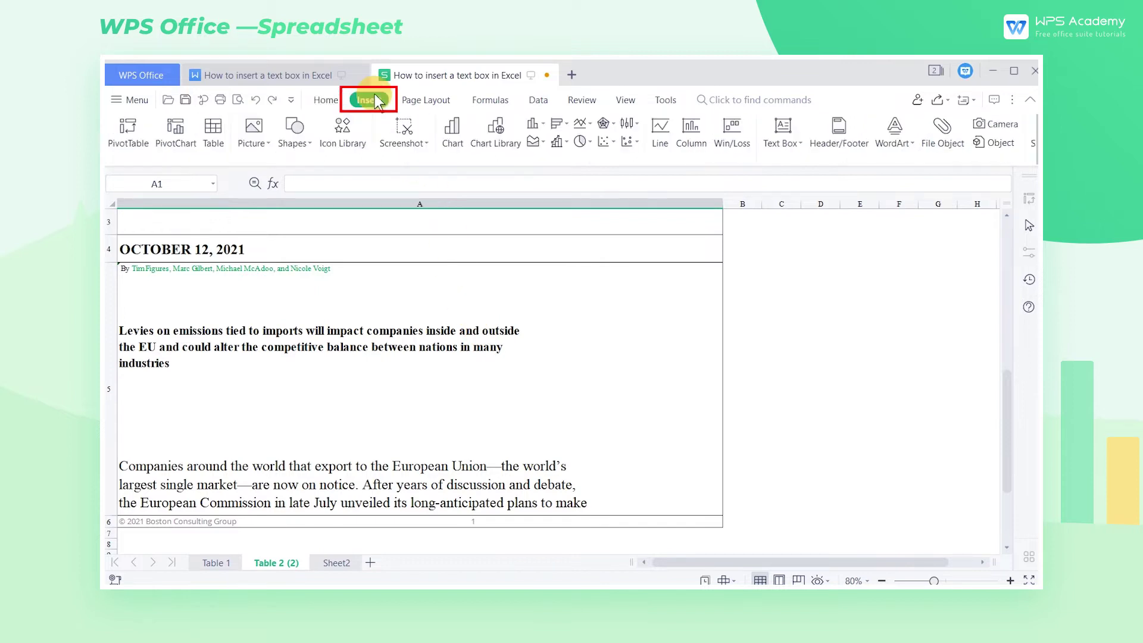
pyautogui.click(779, 146)
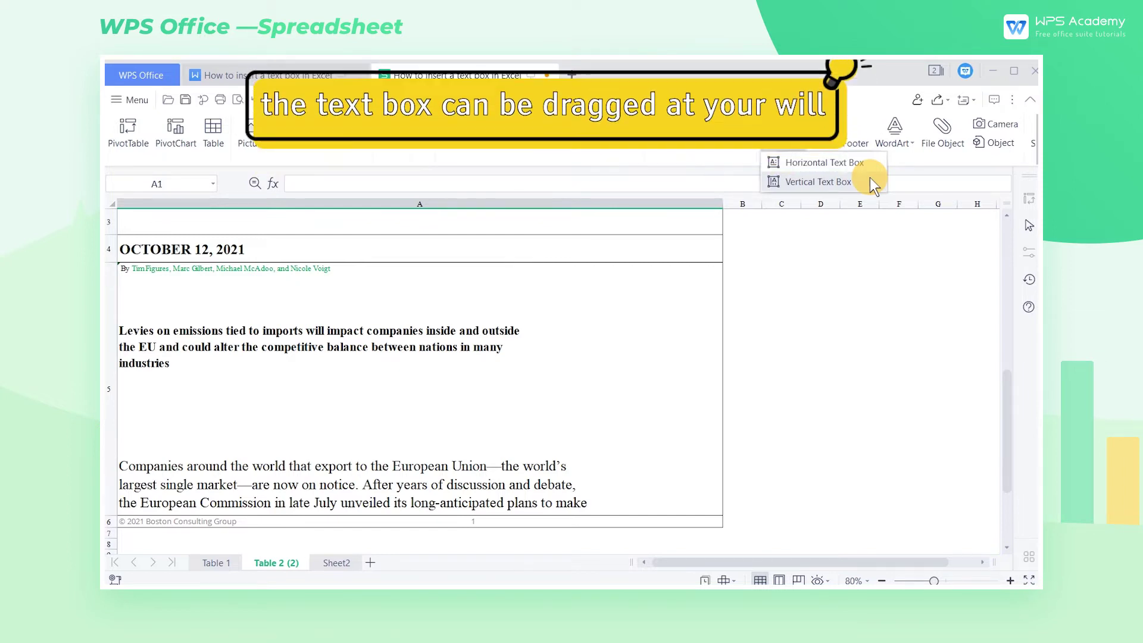
# Delete the bold emissions-levies summary paragraph from cell A5, keeping the author line and body text.
pyautogui.click(561, 367)
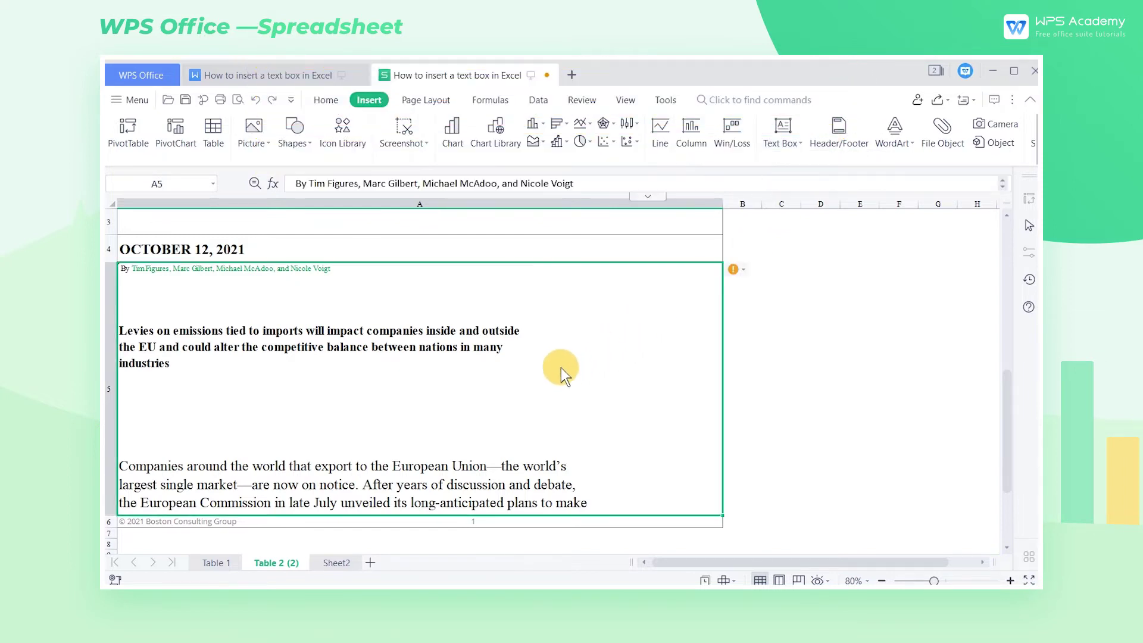
pyautogui.doubleClick(123, 331)
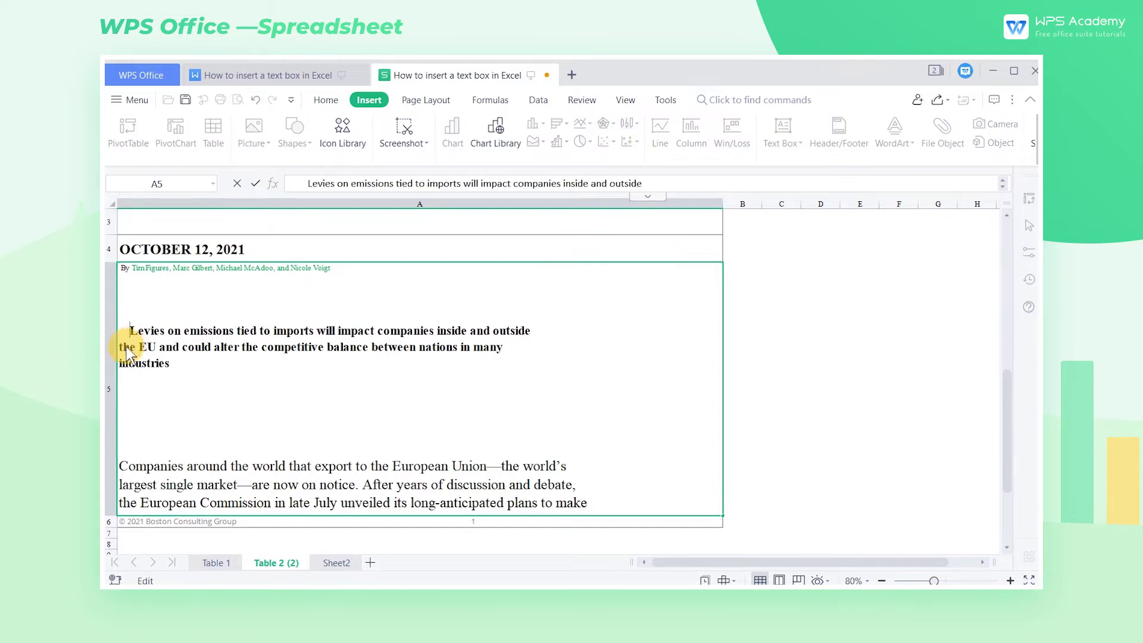
pyautogui.click(122, 346)
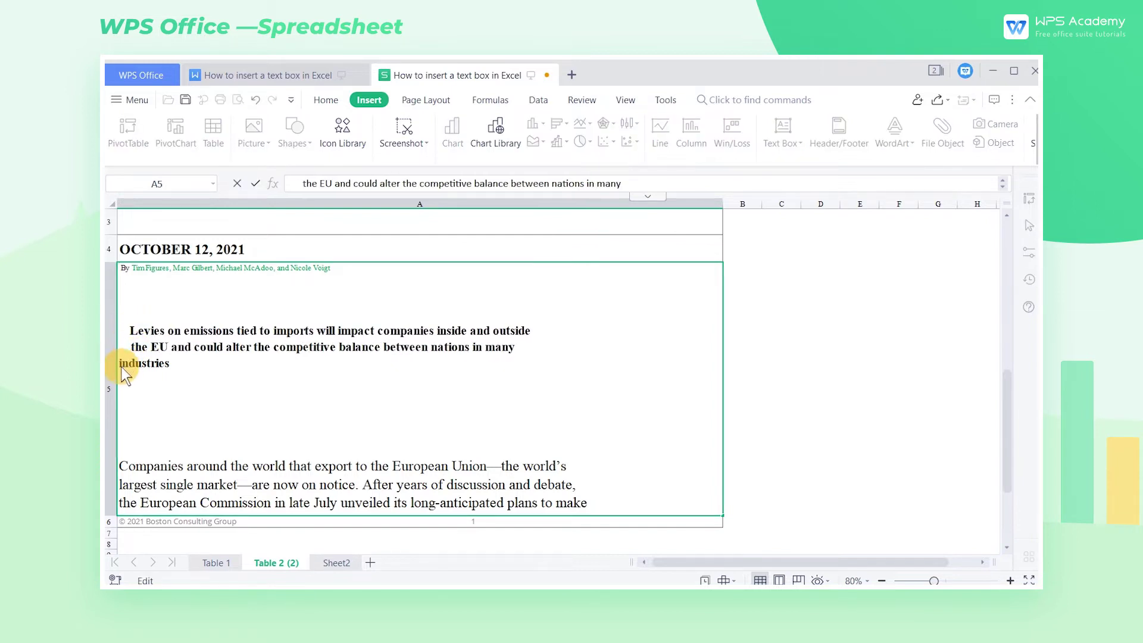
pyautogui.click(118, 364)
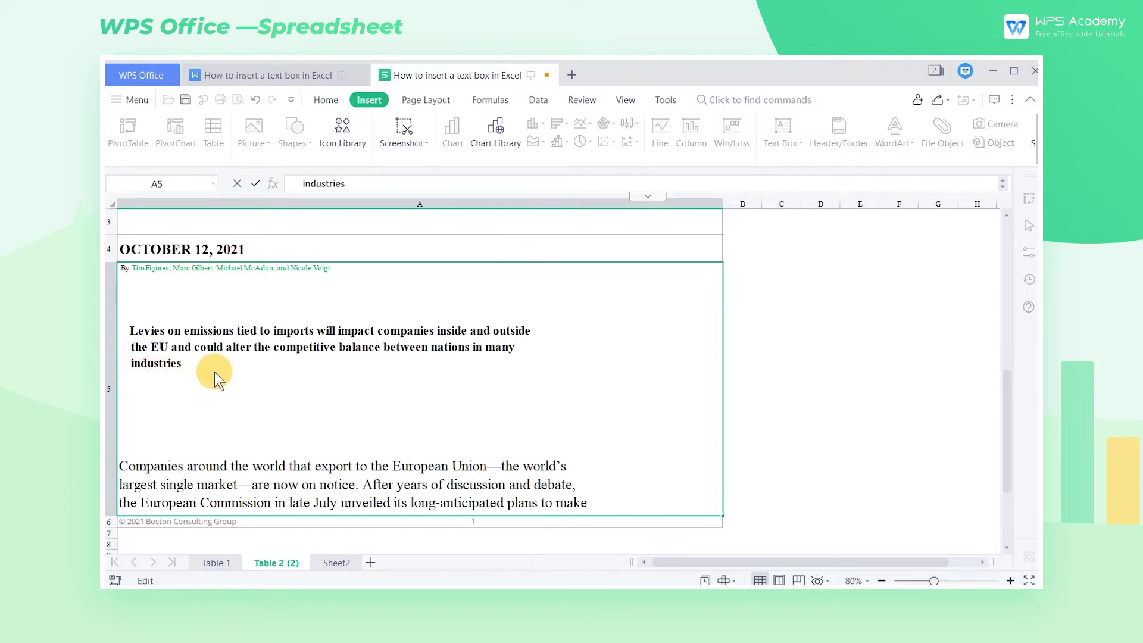
pyautogui.click(188, 372)
pyautogui.moveTo(188, 370); pyautogui.dragTo(118, 324)
pyautogui.hotkey('ctrl', 'c')
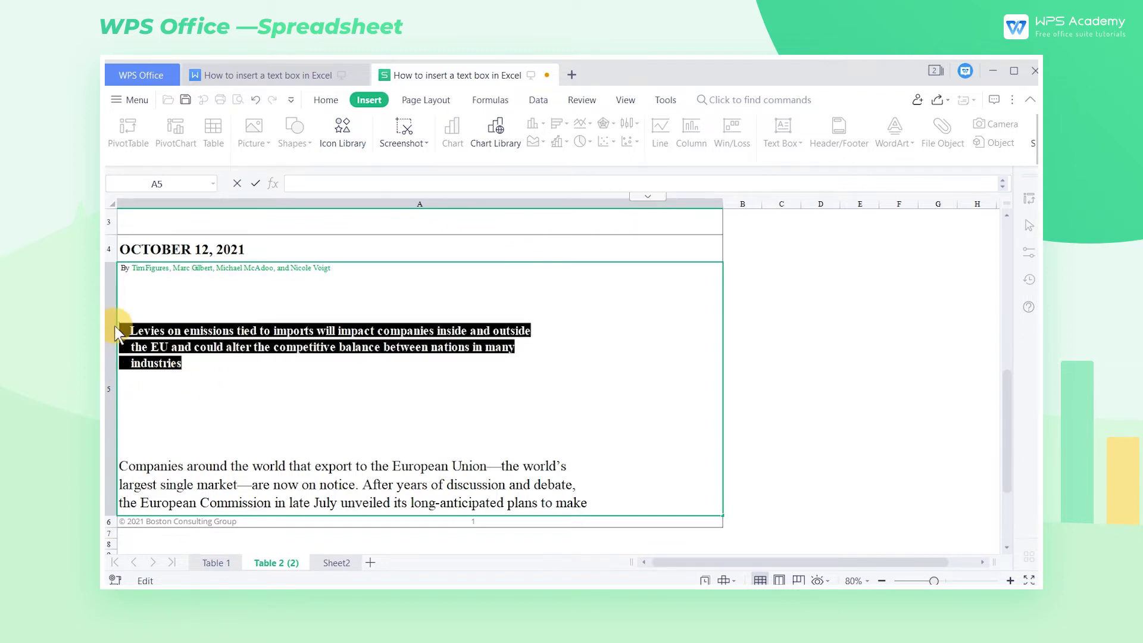
pyautogui.press('BackSpace')
pyautogui.click(506, 247)
pyautogui.click(555, 278)
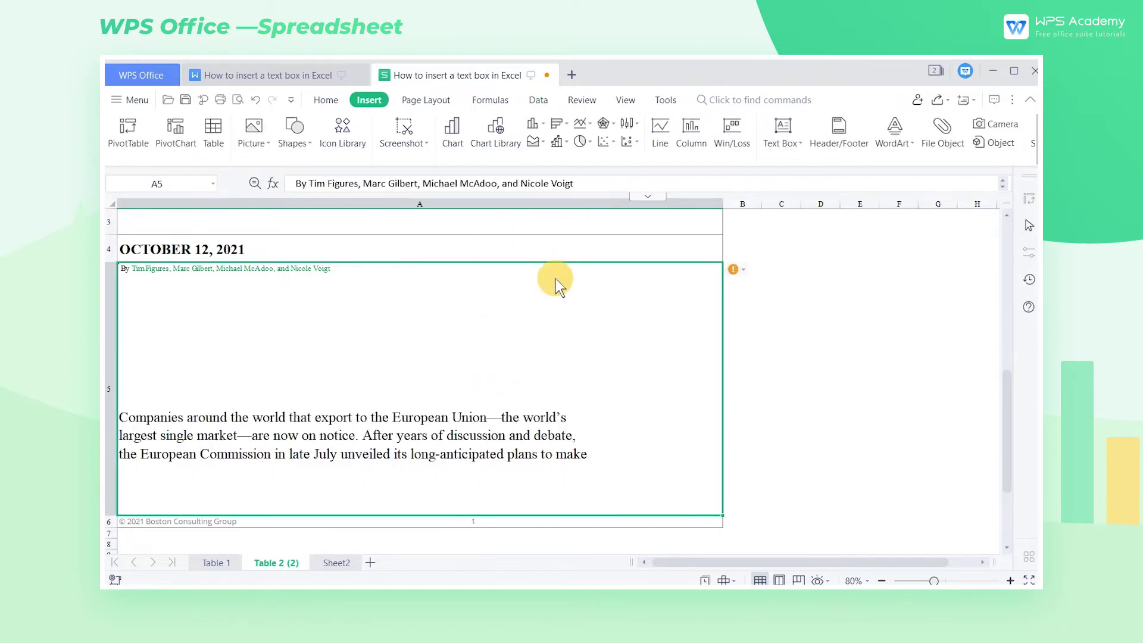
pyautogui.click(773, 140)
# Draw a horizontal text box over A5 and paste the summary paragraph into it.
pyautogui.click(809, 159)
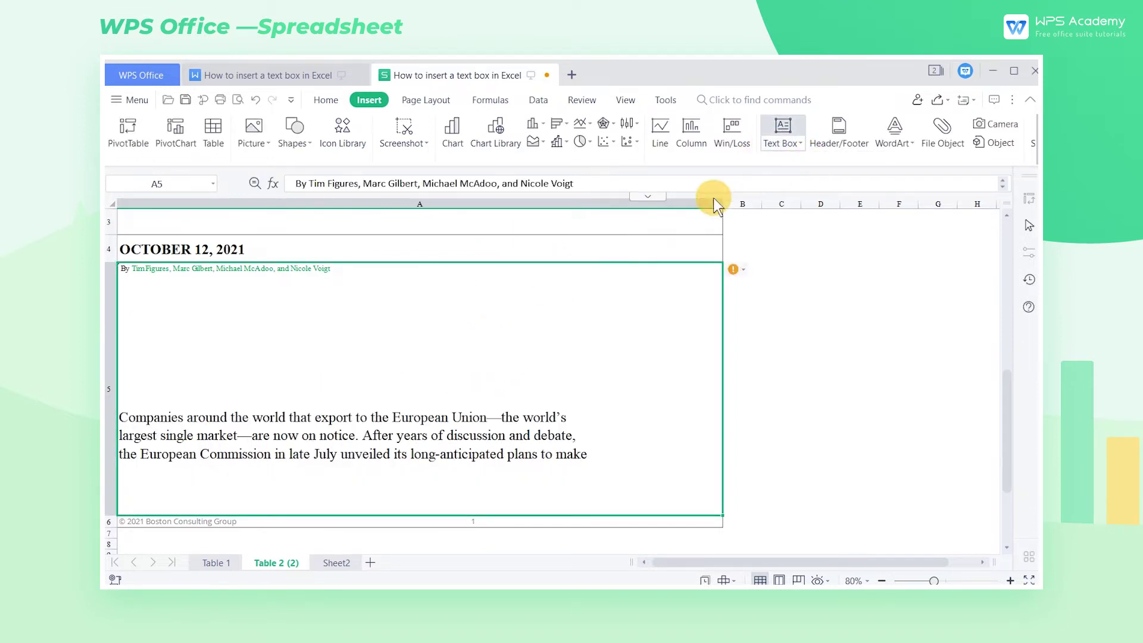
pyautogui.moveTo(164, 293); pyautogui.dragTo(479, 369)
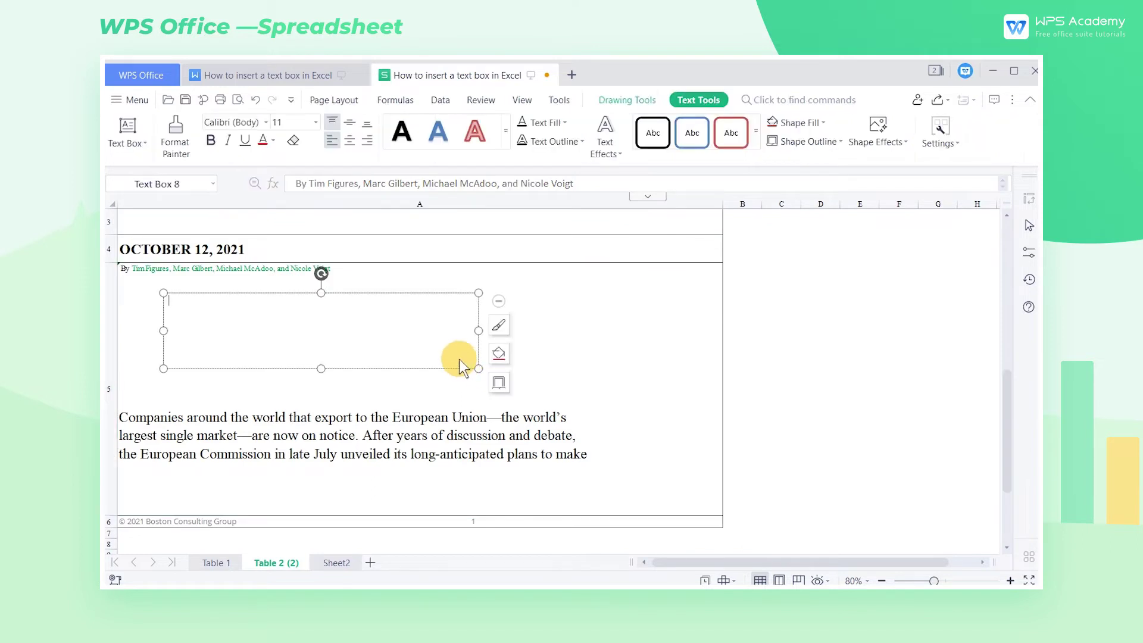
pyautogui.hotkey('ctrl', 'v')
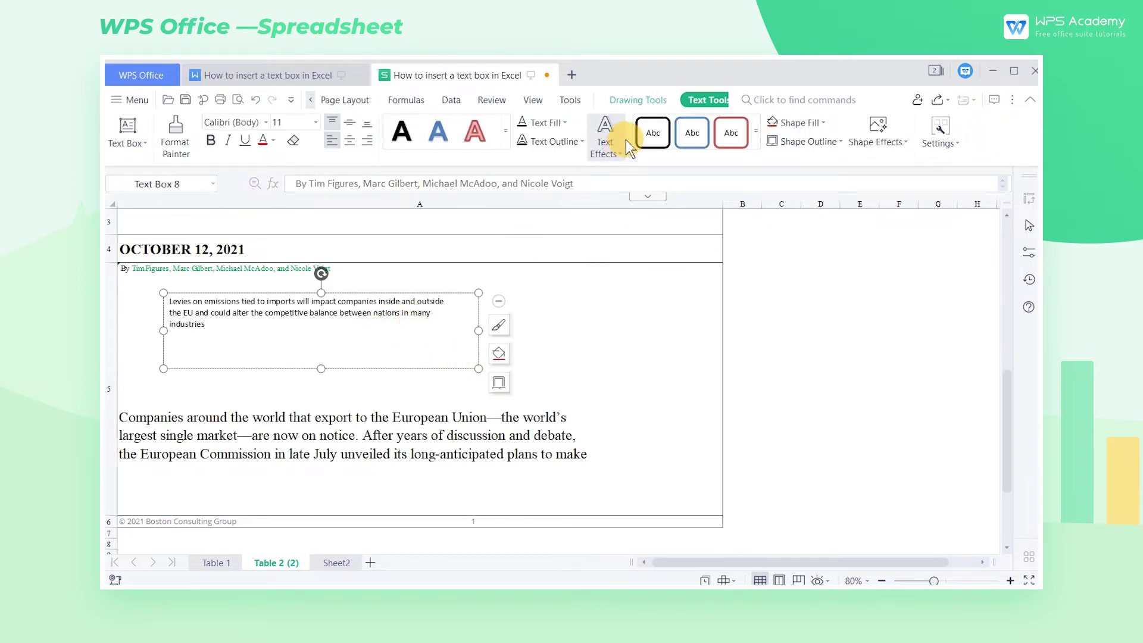
# Set the text box's shape outline to No Outline.
pyautogui.click(644, 102)
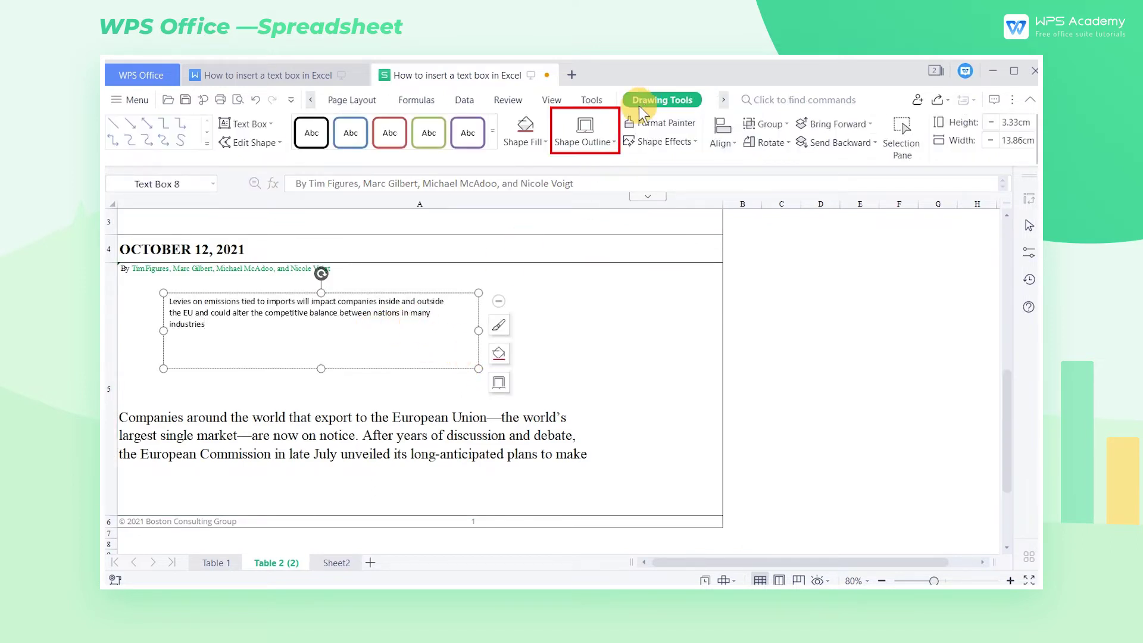
pyautogui.click(596, 147)
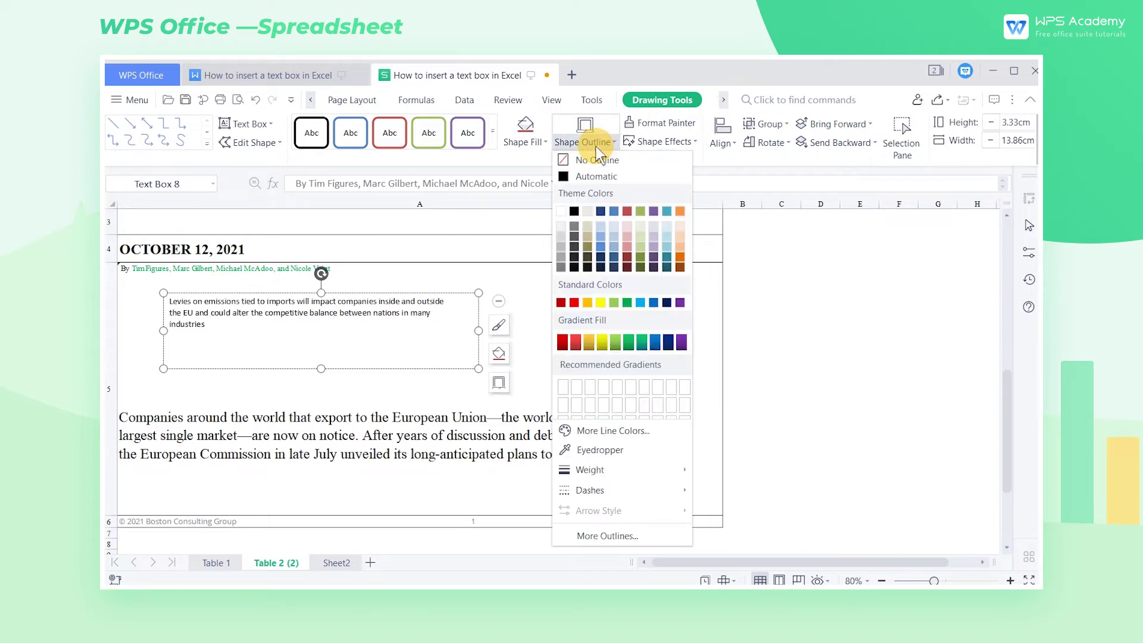
pyautogui.click(638, 159)
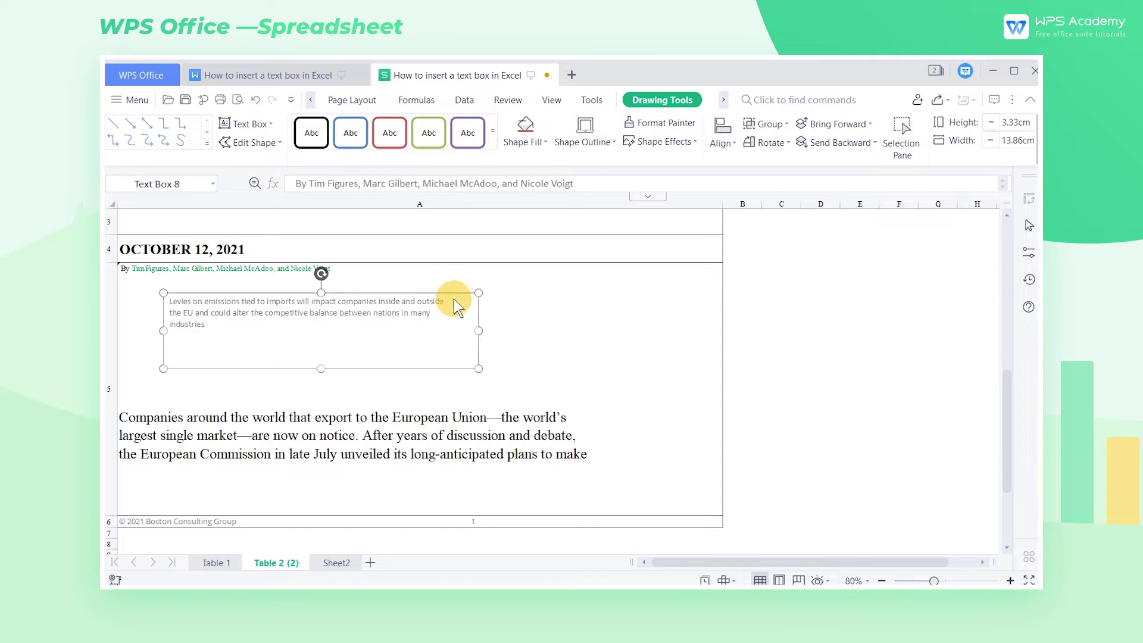
pyautogui.click(541, 339)
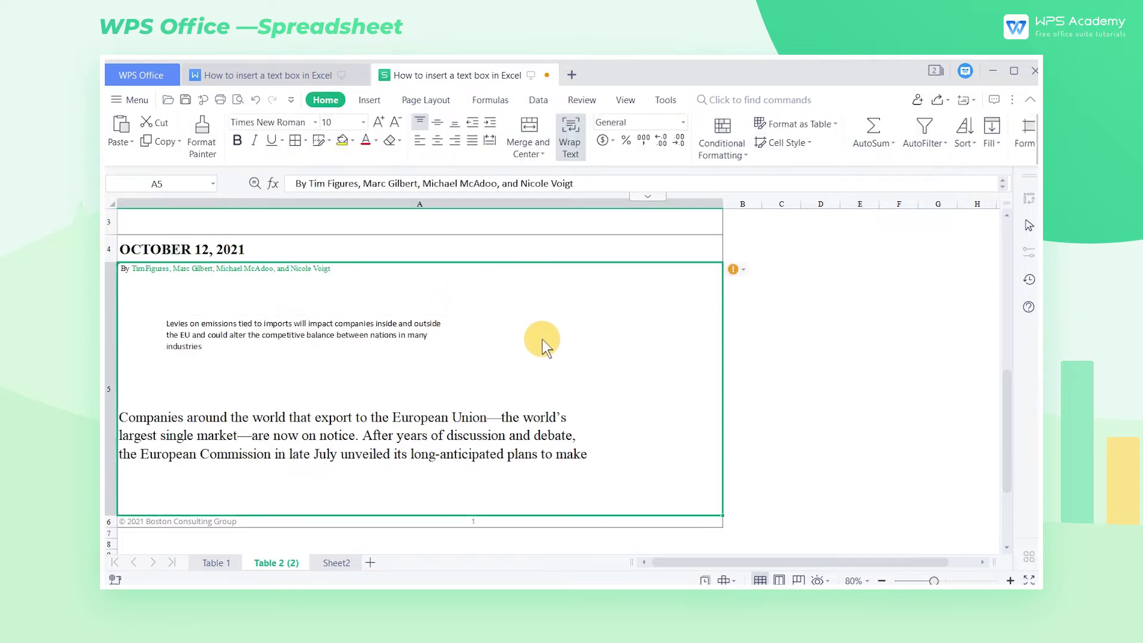
pyautogui.click(406, 348)
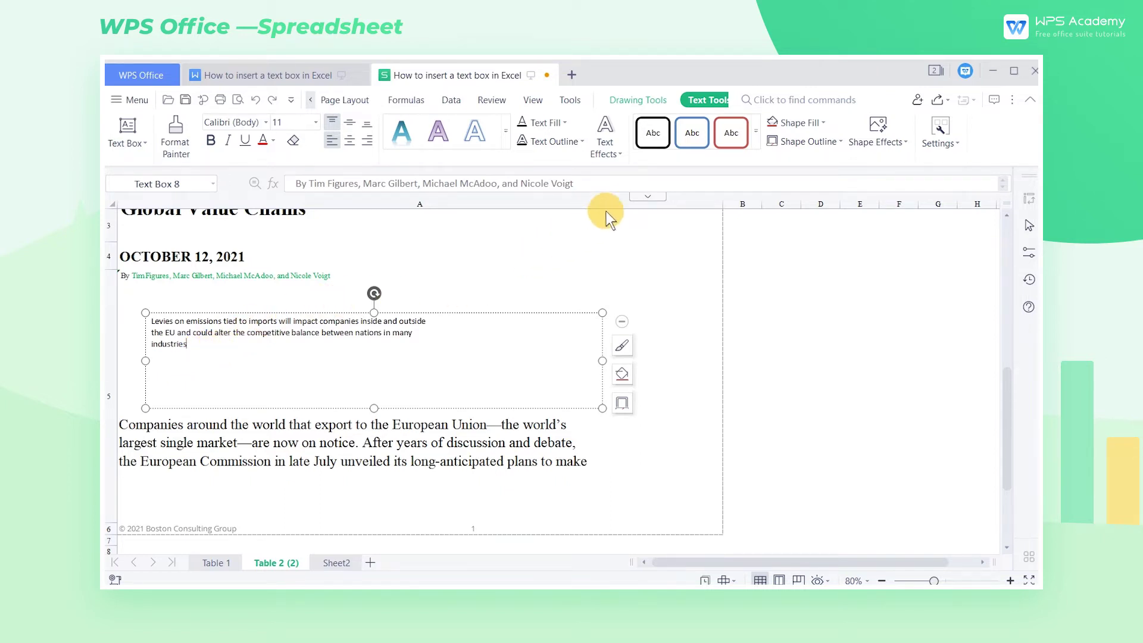
# Select all the text box's text and apply a style from the WordArt gallery.
pyautogui.hotkey('ctrl', 'a')
pyautogui.click(620, 156)
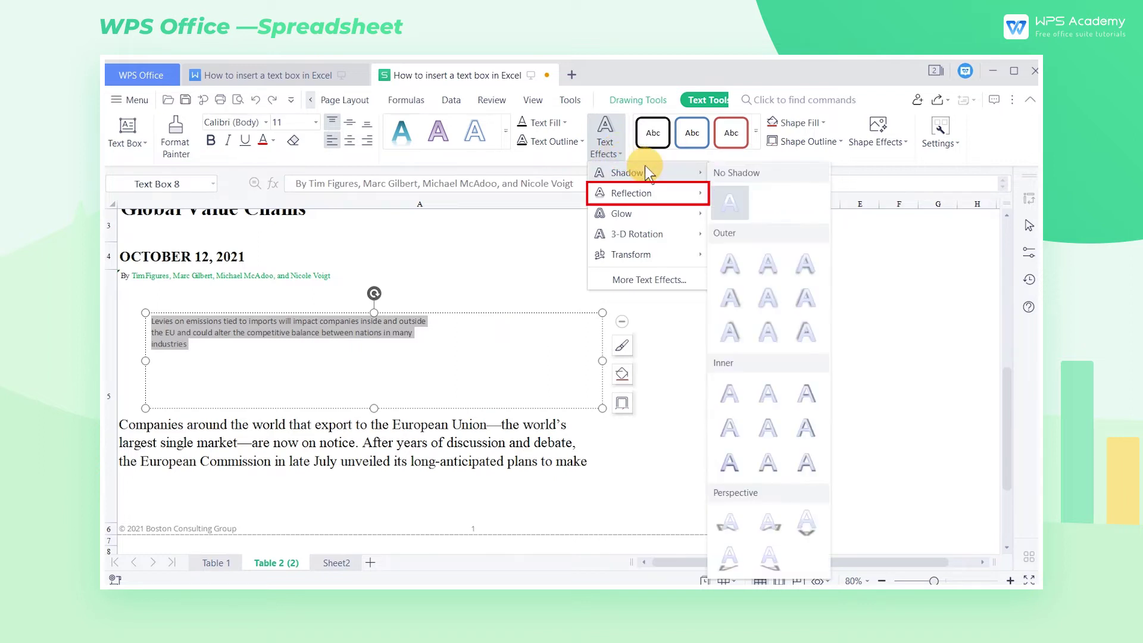
pyautogui.moveTo(682, 241)
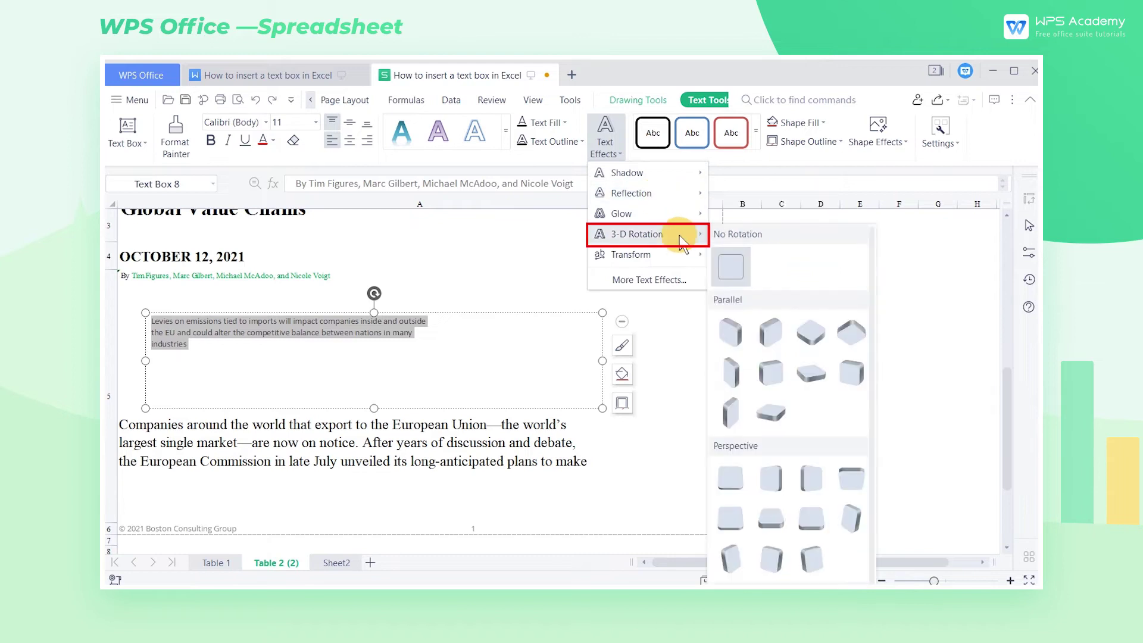
pyautogui.click(509, 141)
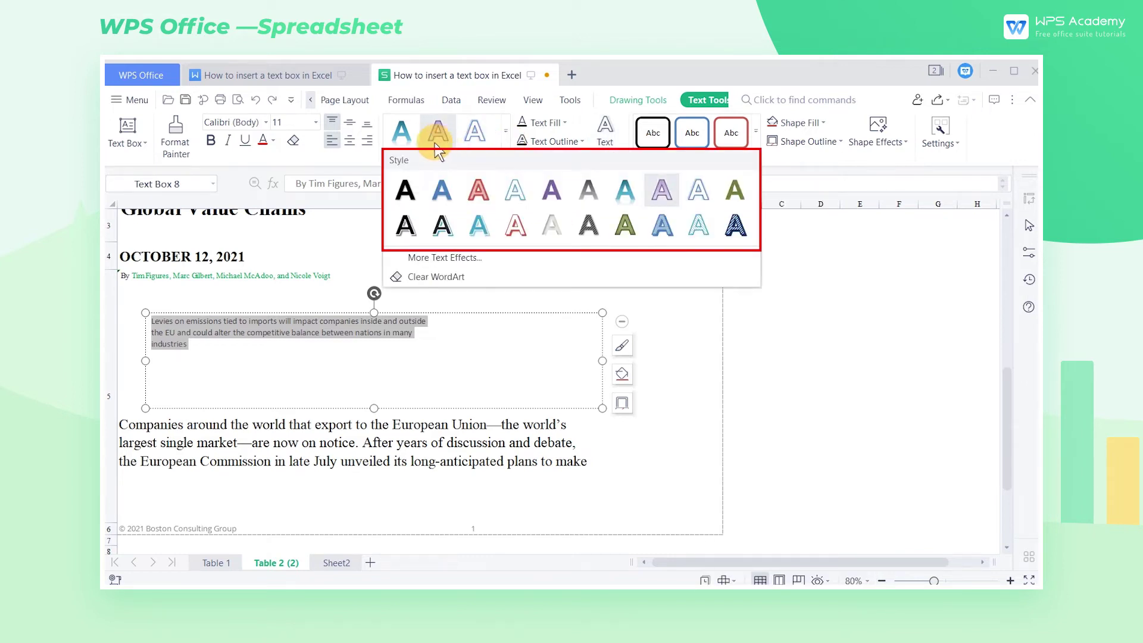
pyautogui.click(398, 139)
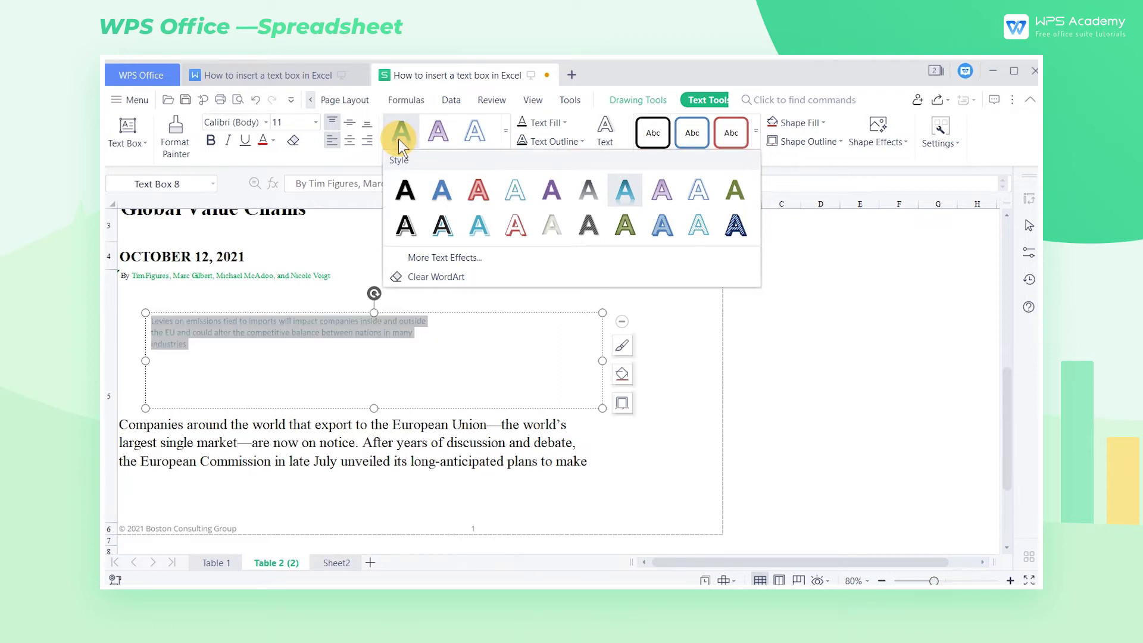
# Switch the summary's text fill from gradient to solid black in Text Fill & Outline.
pyautogui.click(405, 257)
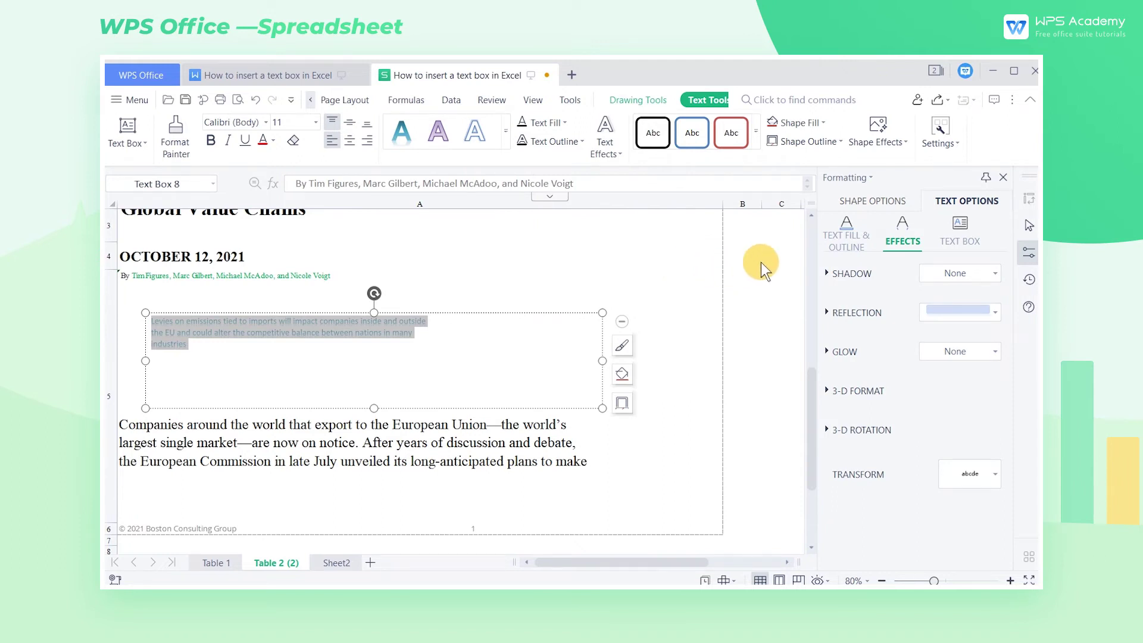
pyautogui.click(834, 252)
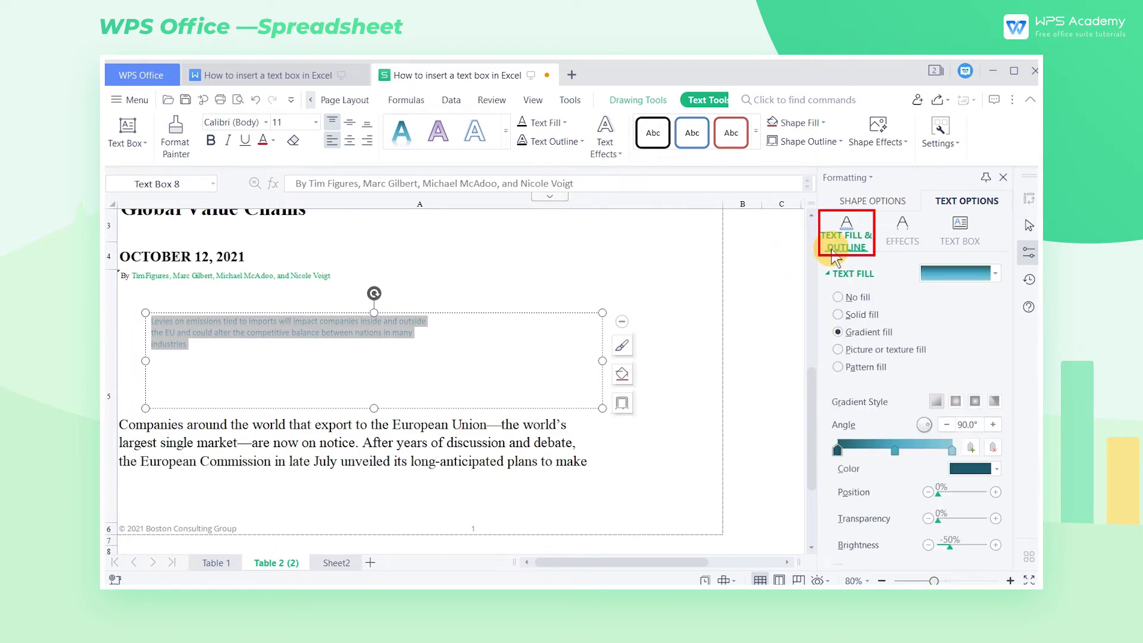
pyautogui.click(993, 274)
pyautogui.click(931, 373)
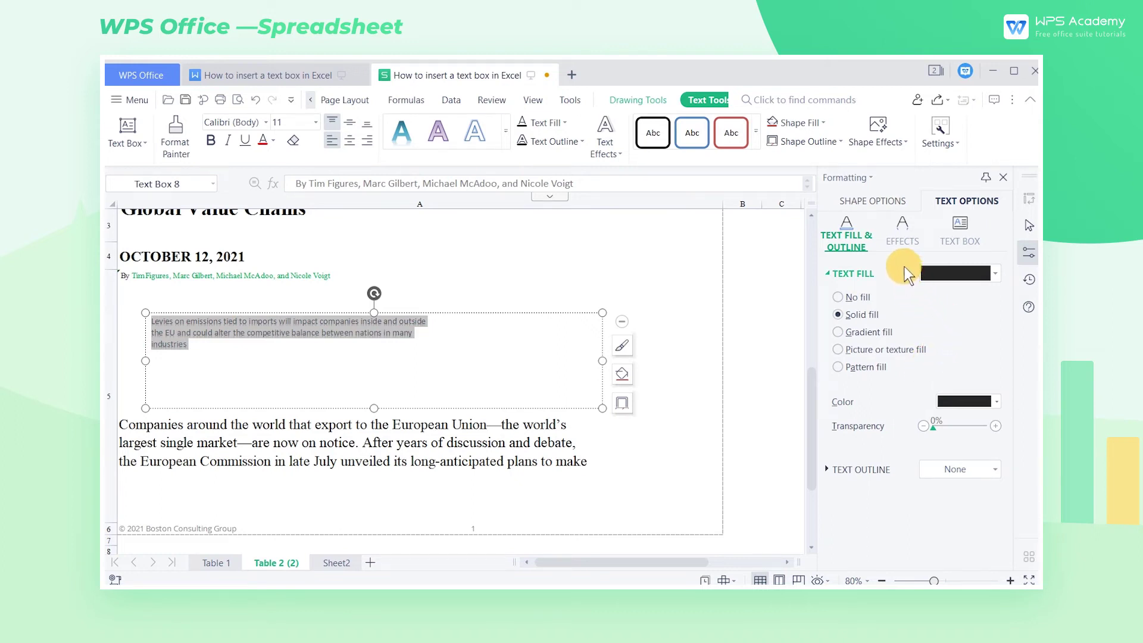
# Anchor the summary text Bottom Centered, keeping horizontal text direction after trying vertical.
pyautogui.click(964, 232)
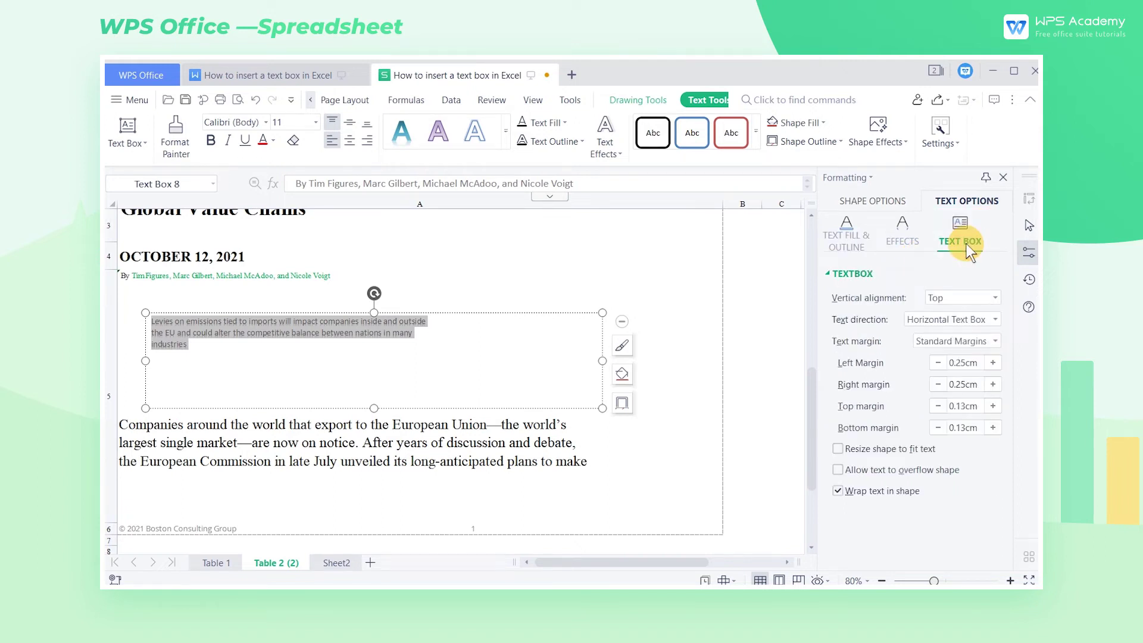
pyautogui.click(991, 297)
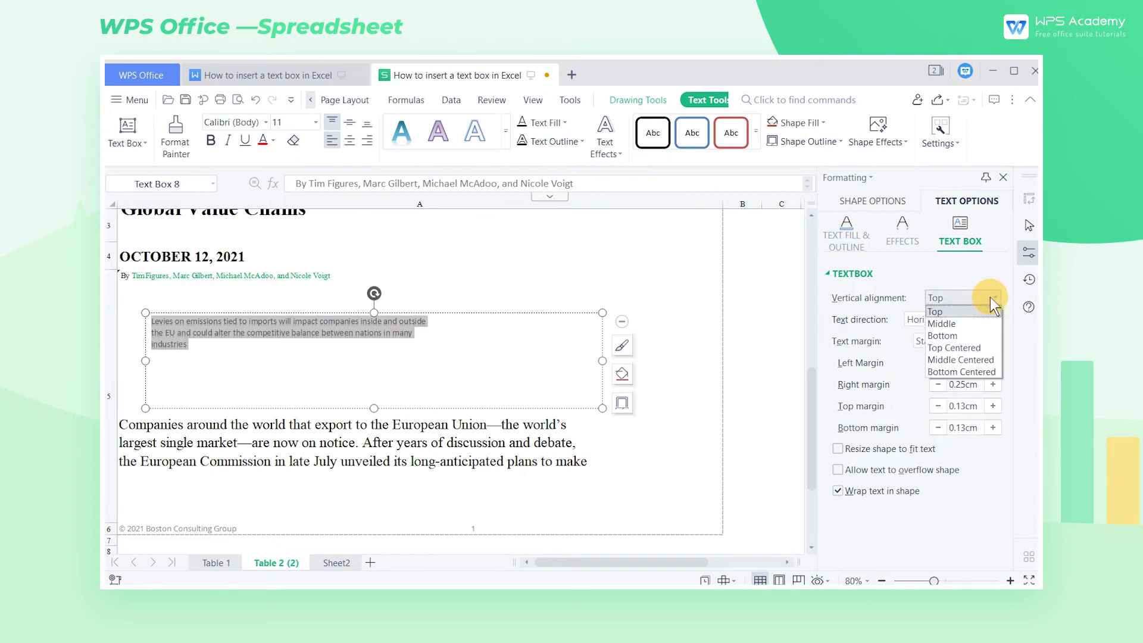
pyautogui.click(989, 370)
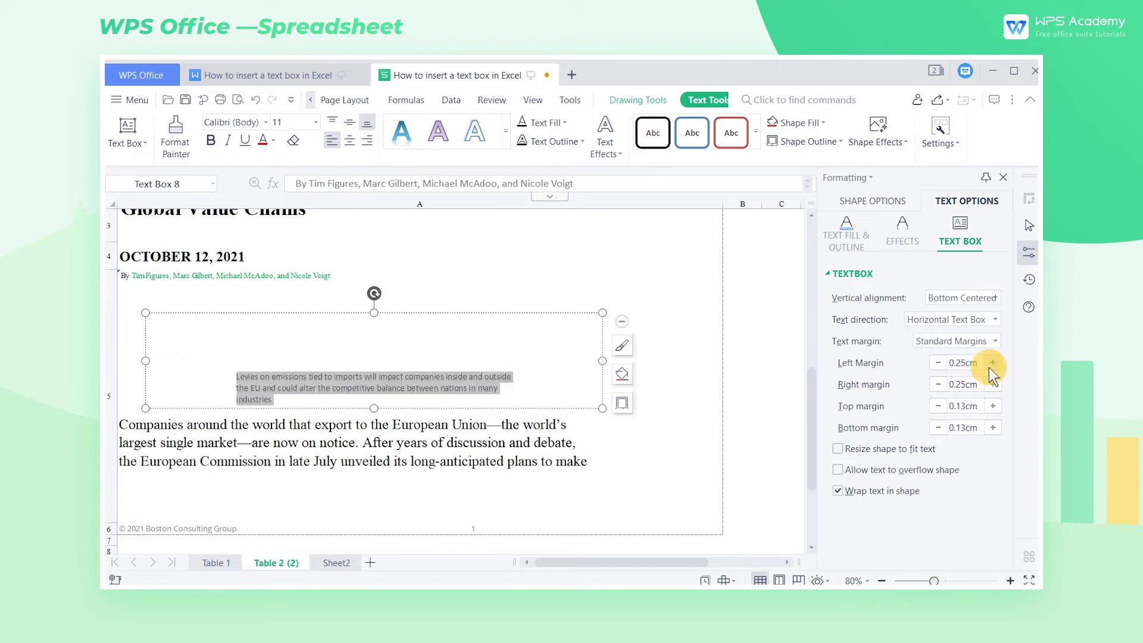
pyautogui.click(992, 322)
pyautogui.click(989, 337)
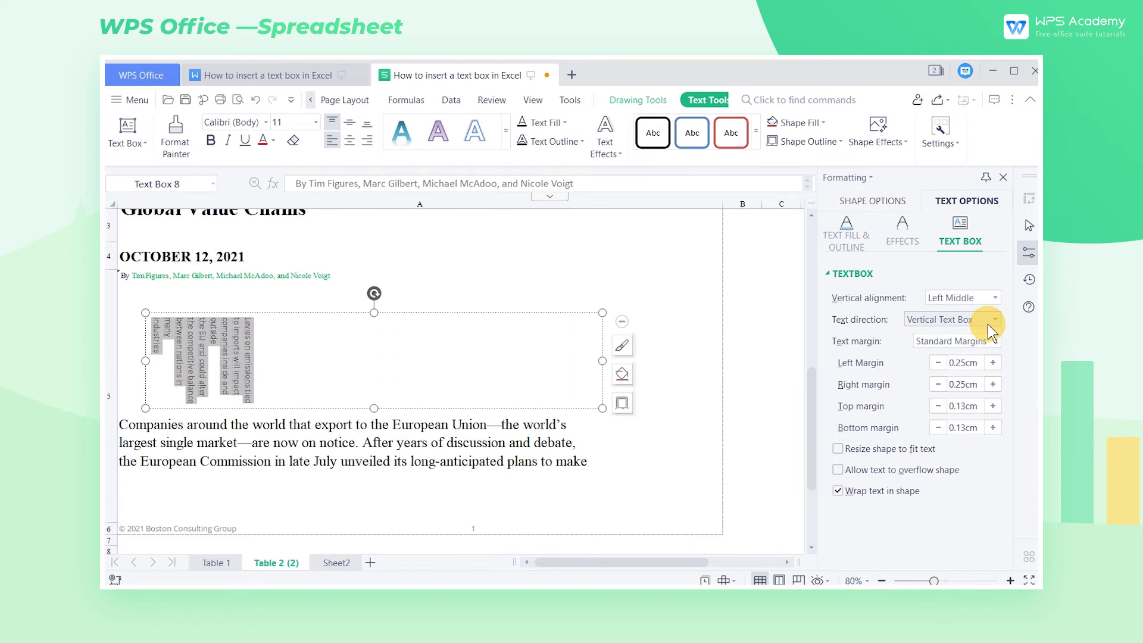
pyautogui.click(987, 324)
pyautogui.click(988, 331)
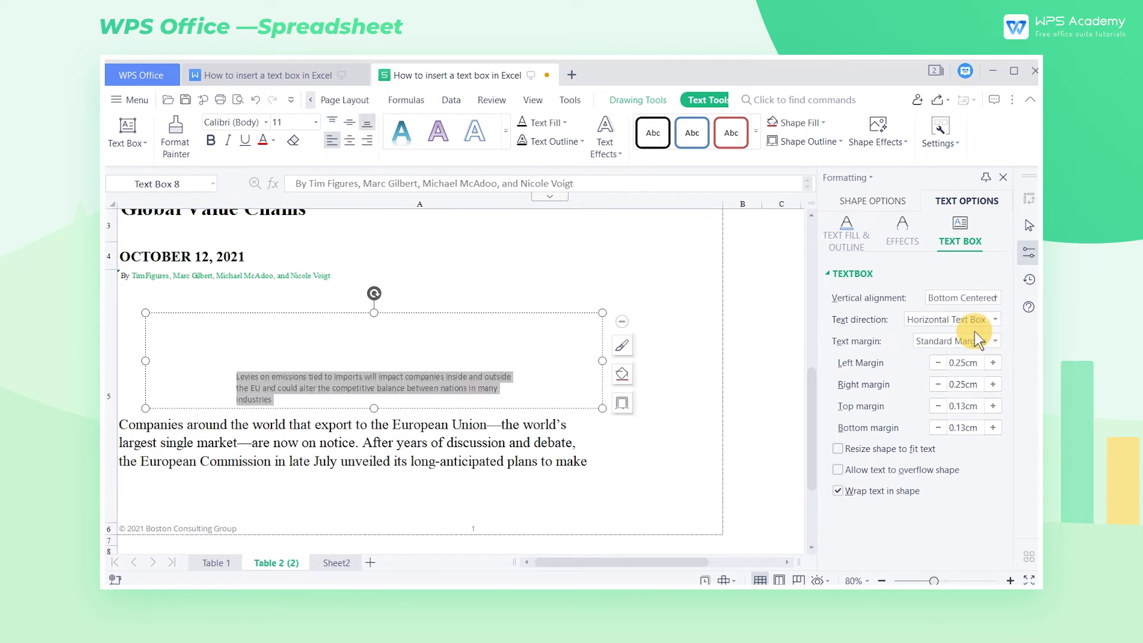
# Make the summary text 16 pt bold and nudge the box slightly up.
pyautogui.click(315, 126)
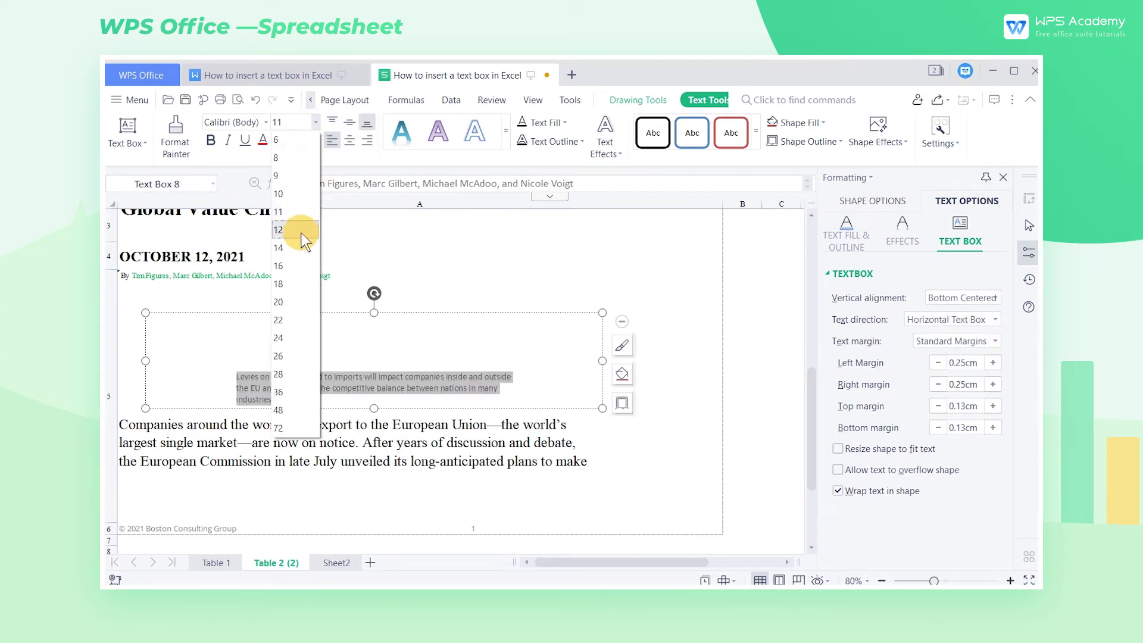
pyautogui.click(290, 263)
pyautogui.hotkey('ctrl', 'b')
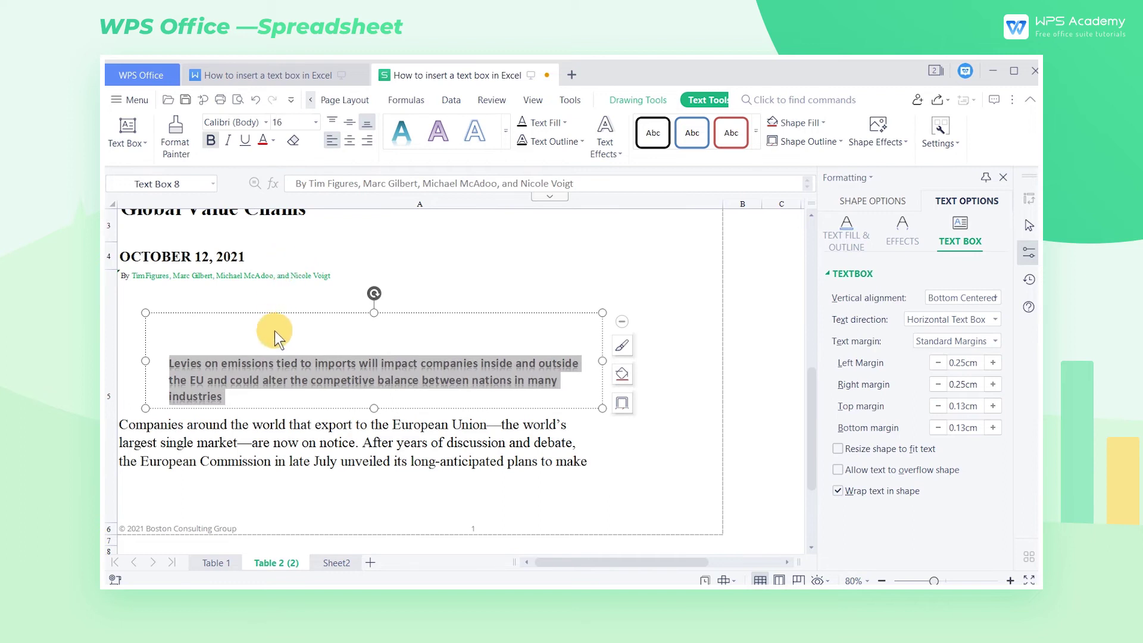
pyautogui.moveTo(276, 312); pyautogui.dragTo(266, 288)
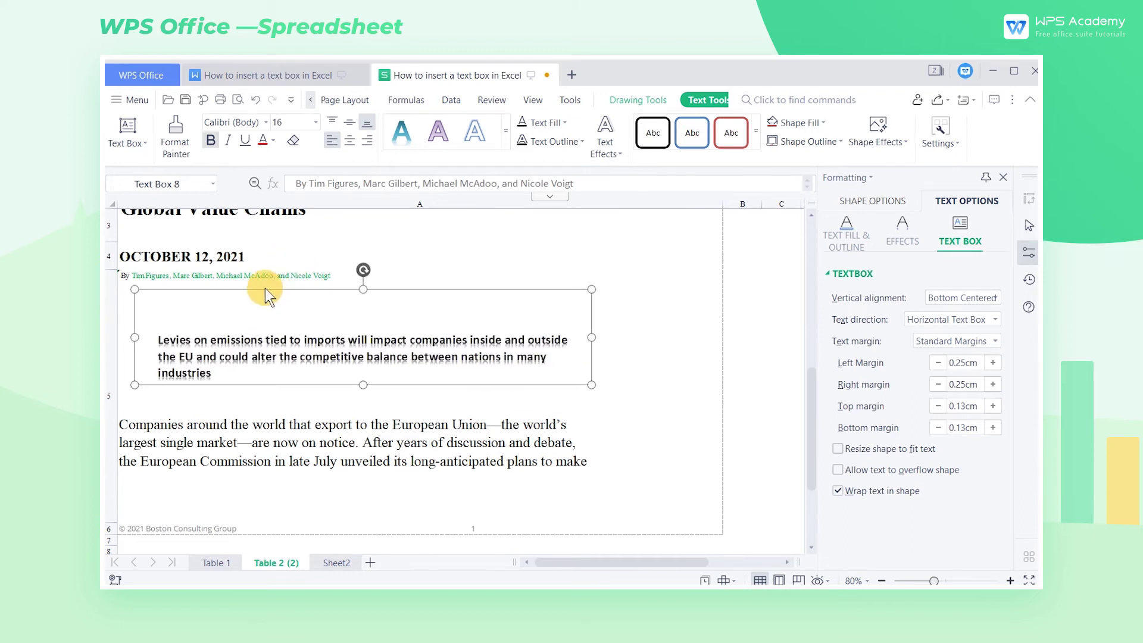
# Open Print Preview of the article page and zoom in to inspect it.
pyautogui.click(238, 100)
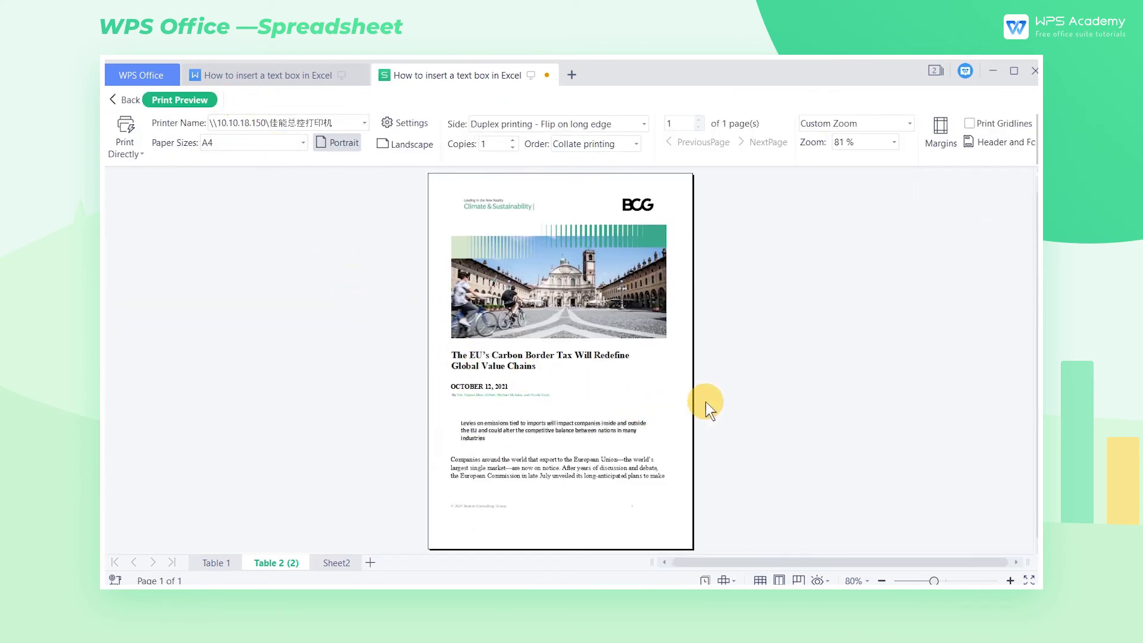
pyautogui.click(643, 357)
pyautogui.scroll(2, 653, 267)
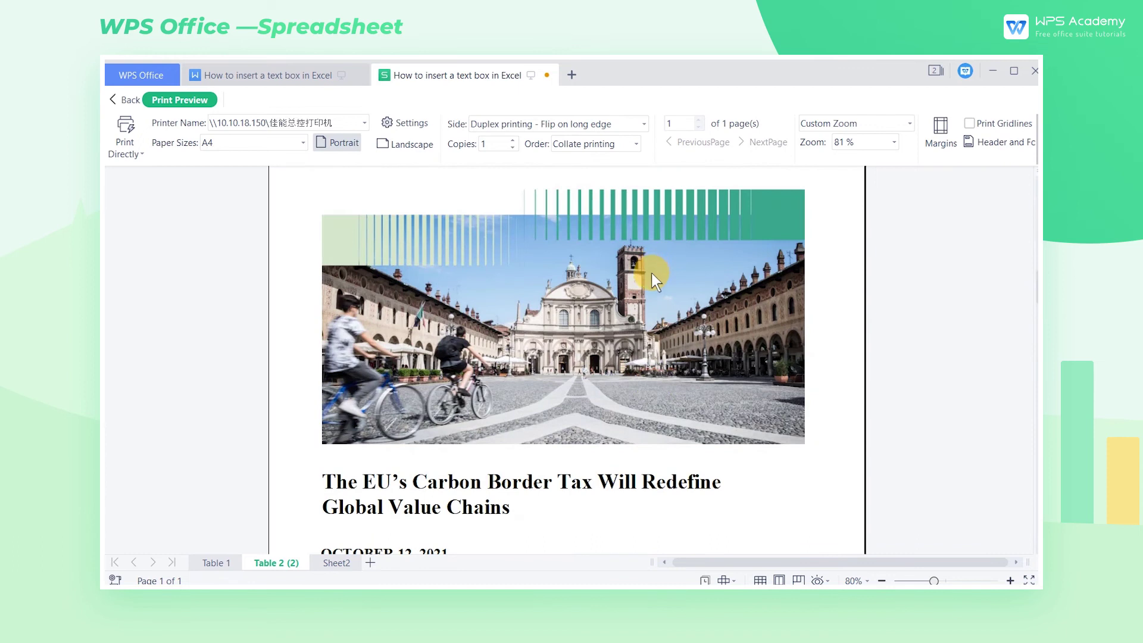
pyautogui.scroll(-5, 651, 274)
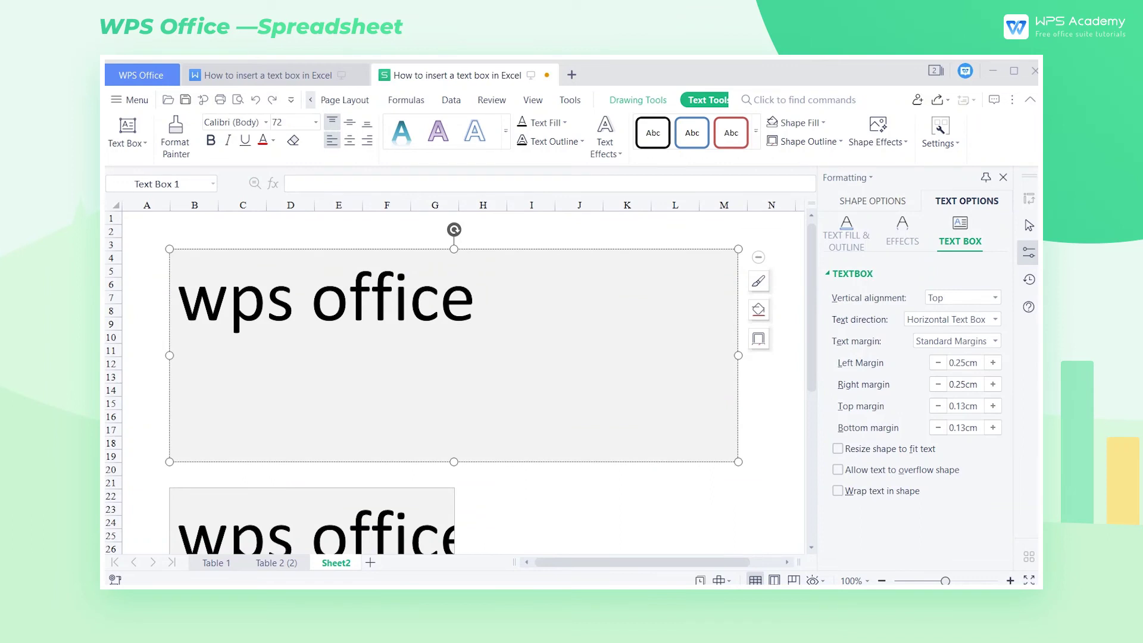
# Turn on Resize shape to fit text for the first wps office box.
pyautogui.click(549, 316)
pyautogui.moveTo(738, 461); pyautogui.dragTo(712, 435)
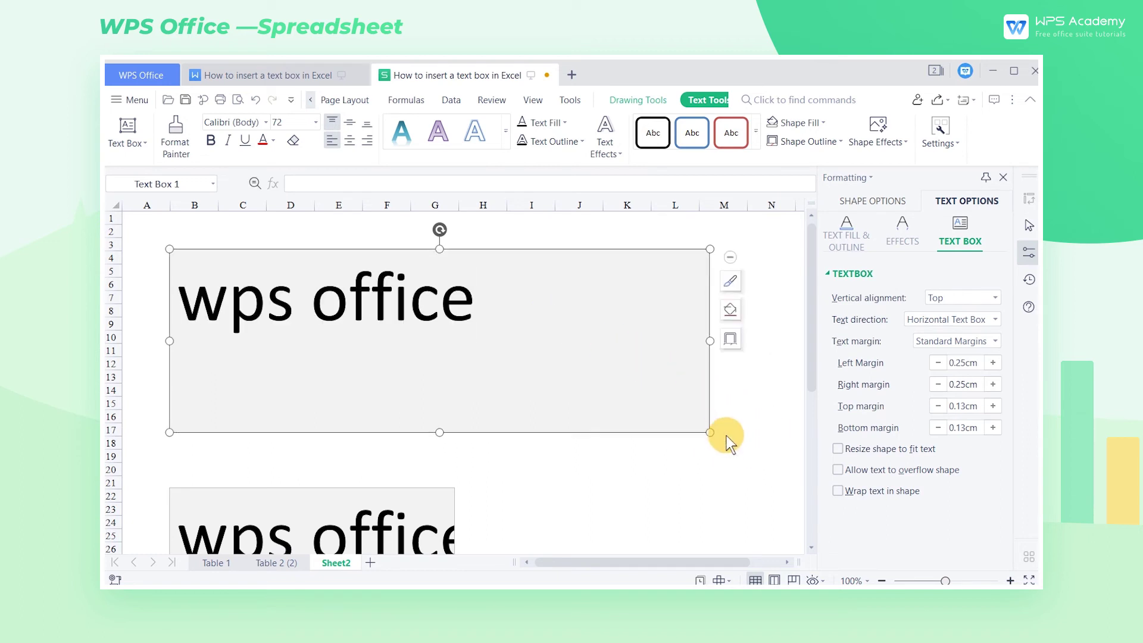
pyautogui.click(846, 452)
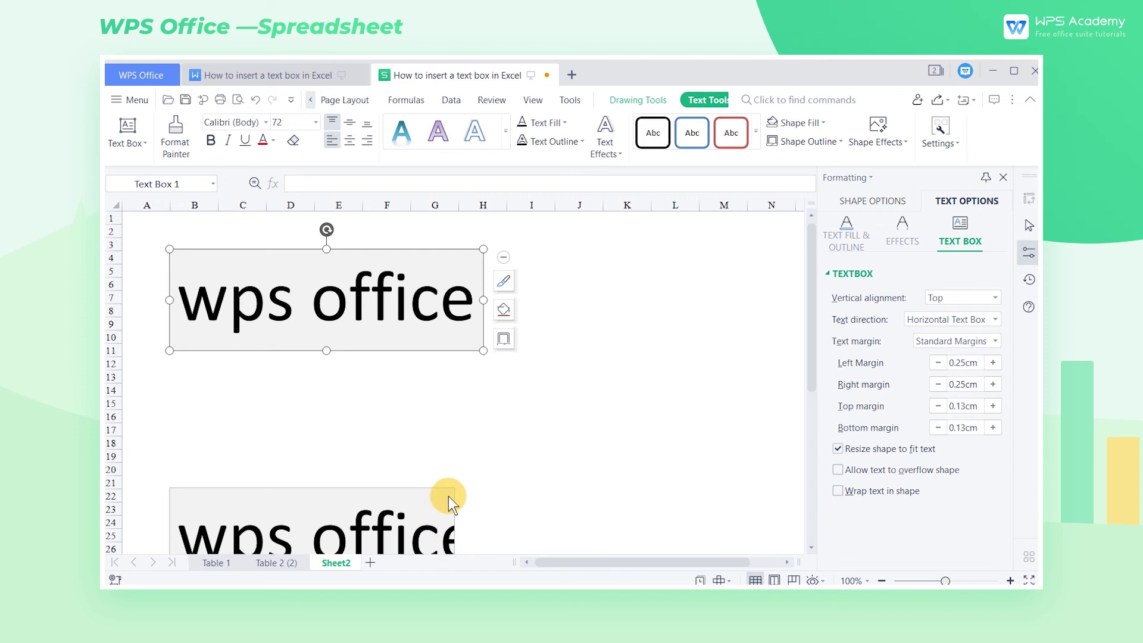
# Tick Allow text to overflow shape for the lower wps office box.
pyautogui.scroll(-4, 448, 495)
pyautogui.click(454, 401)
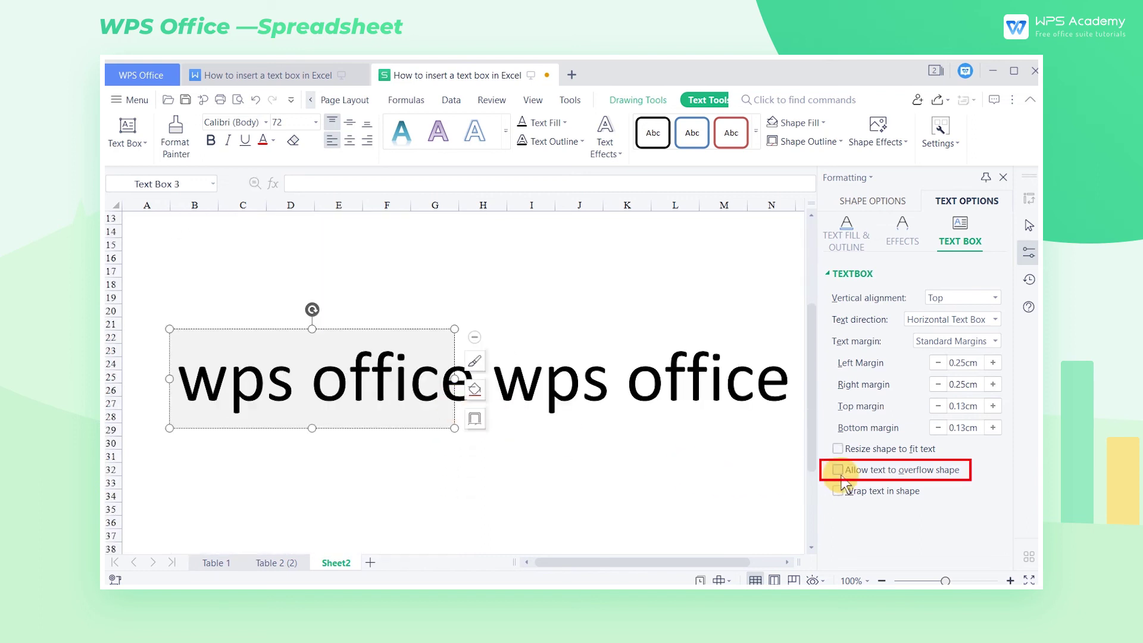
pyautogui.click(839, 472)
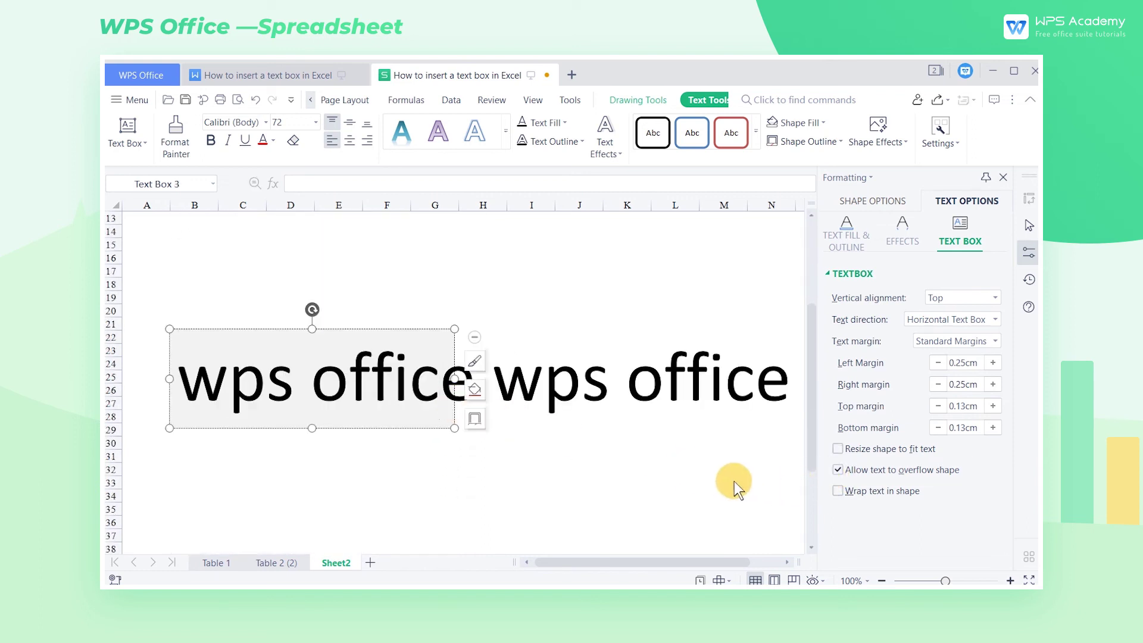
pyautogui.click(395, 455)
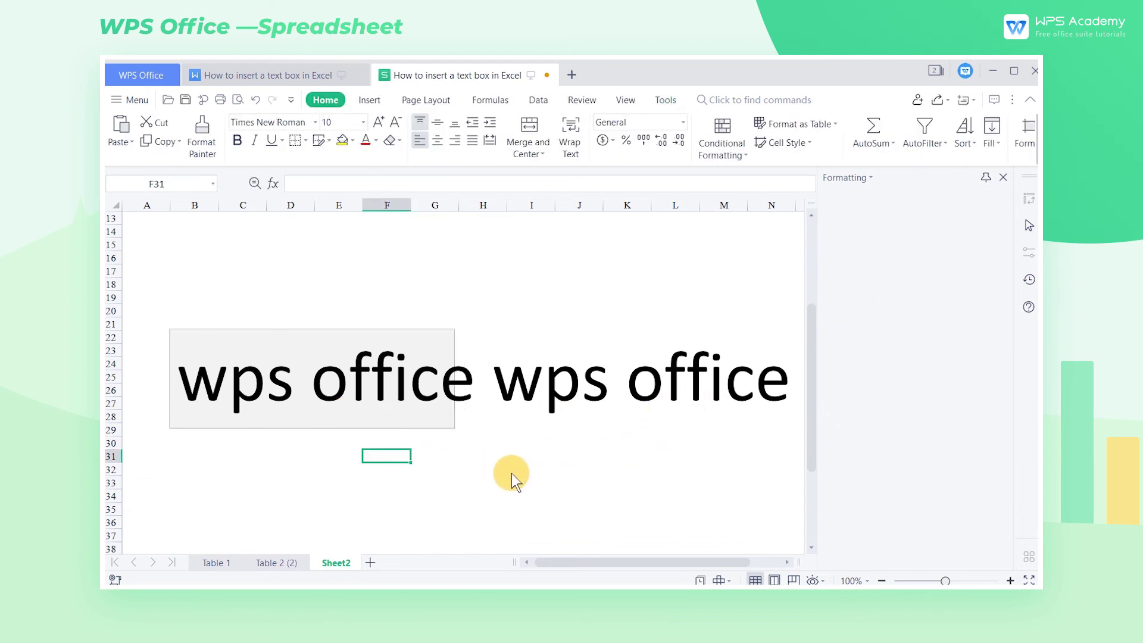
pyautogui.scroll(-4, 512, 474)
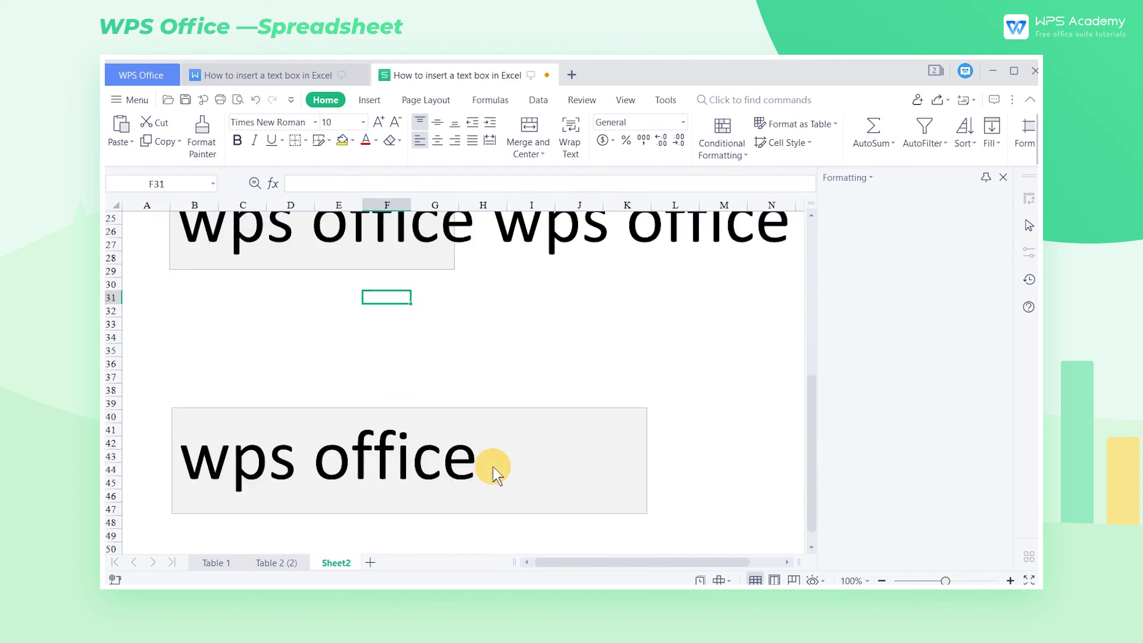
# Enable Wrap text in shape for the third box and type 'wps office' to extend it.
pyautogui.click(493, 467)
pyautogui.click(838, 491)
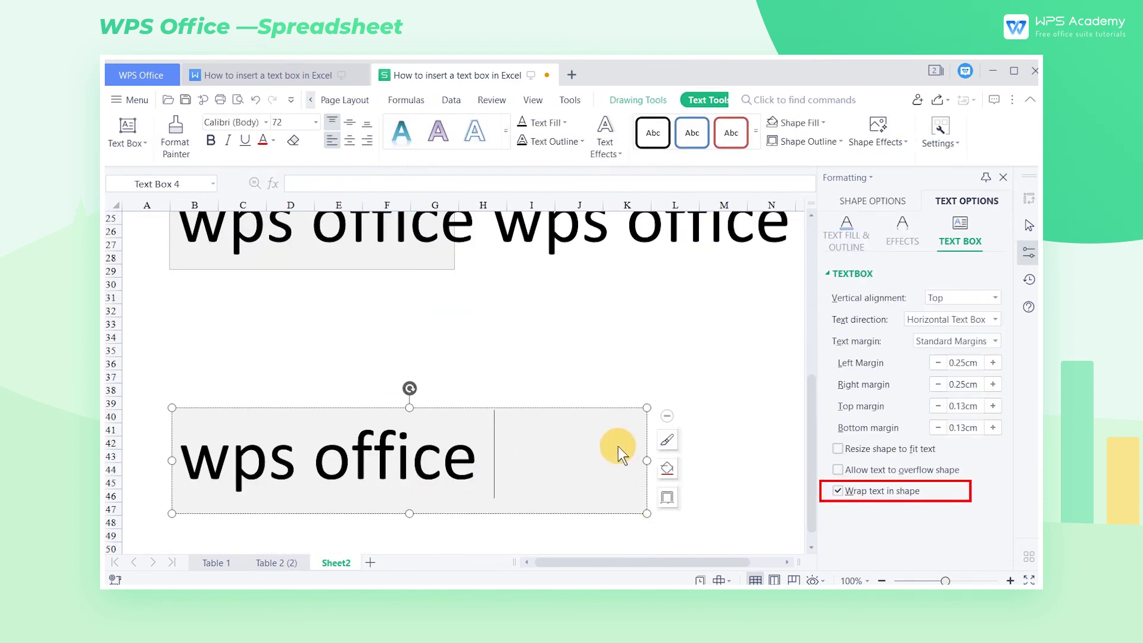
pyautogui.scroll(-2, 617, 447)
pyautogui.write('wps')
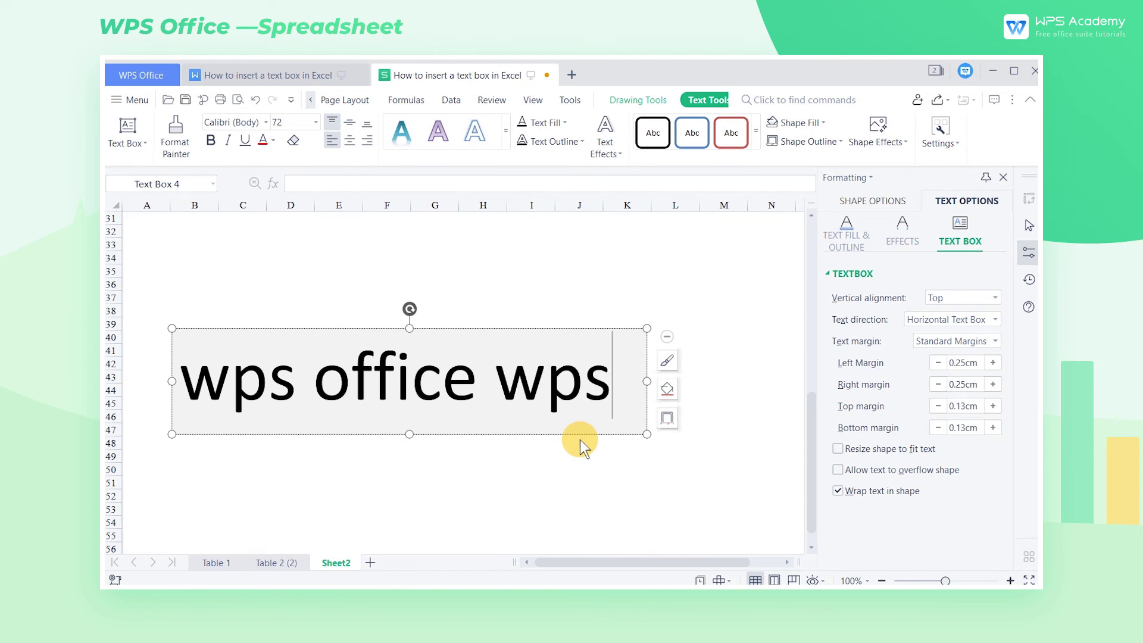
pyautogui.write(' off')
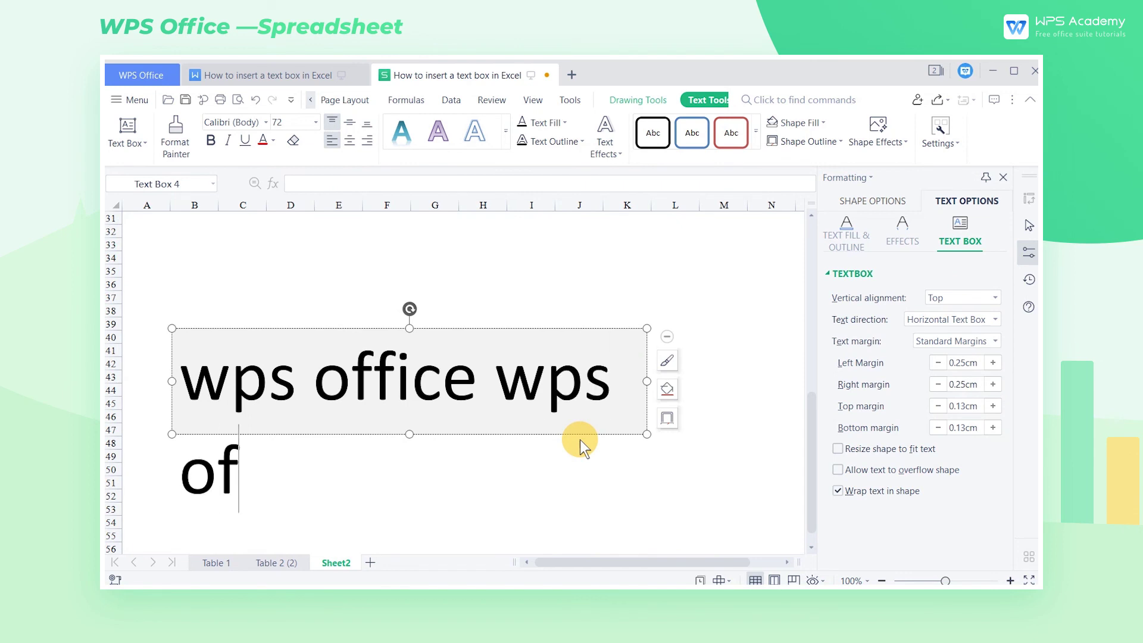
pyautogui.write('ice')
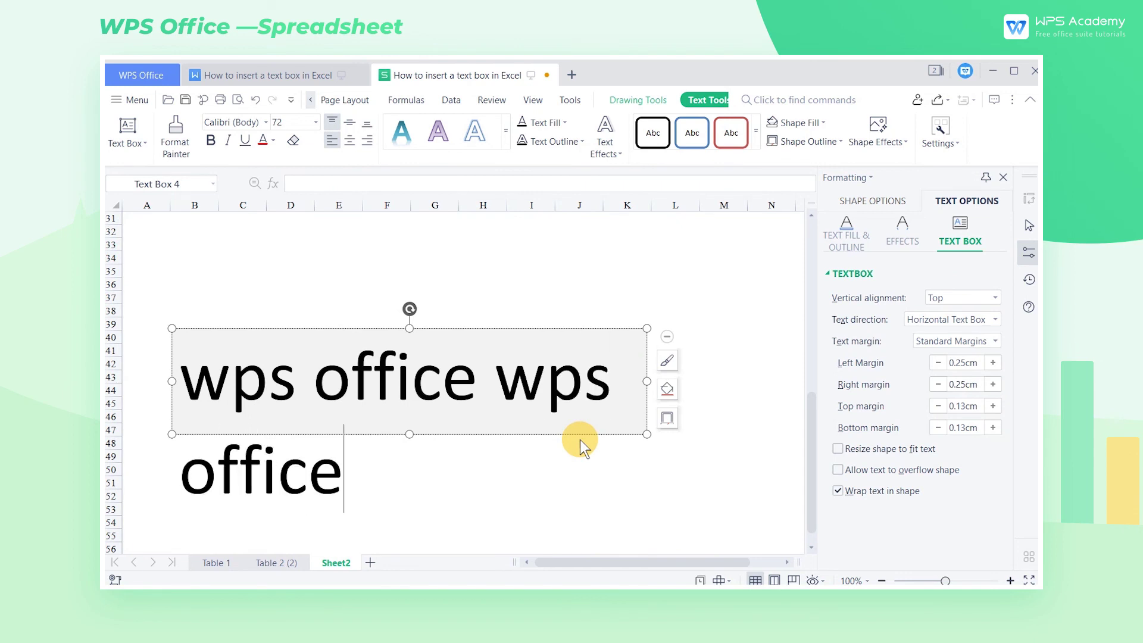